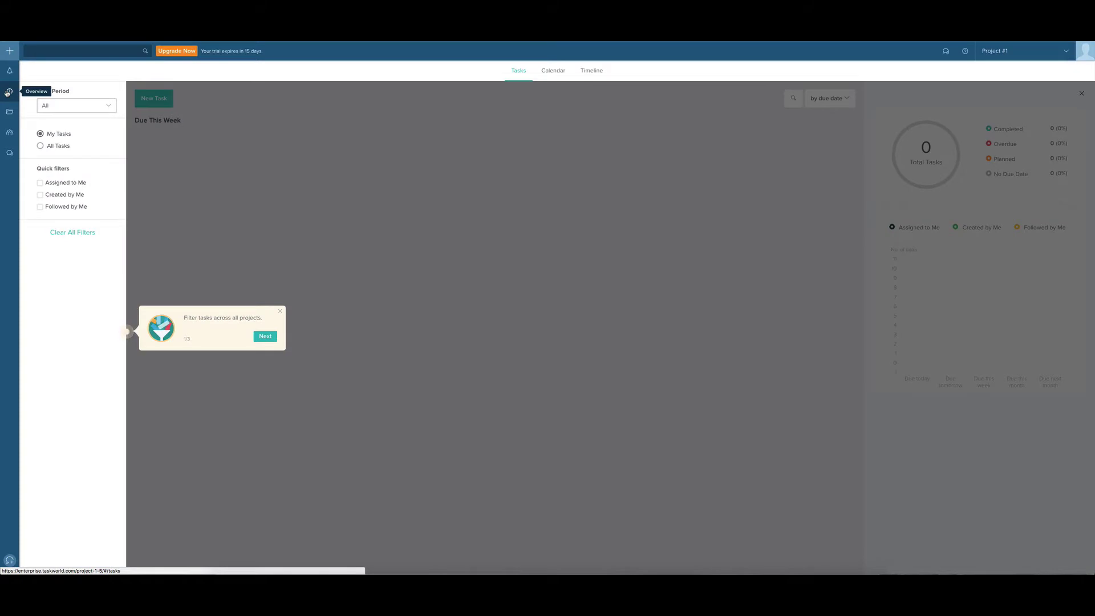
Start a new private project named "Marketing Project" with the description "aaa".
left_click(10, 72)
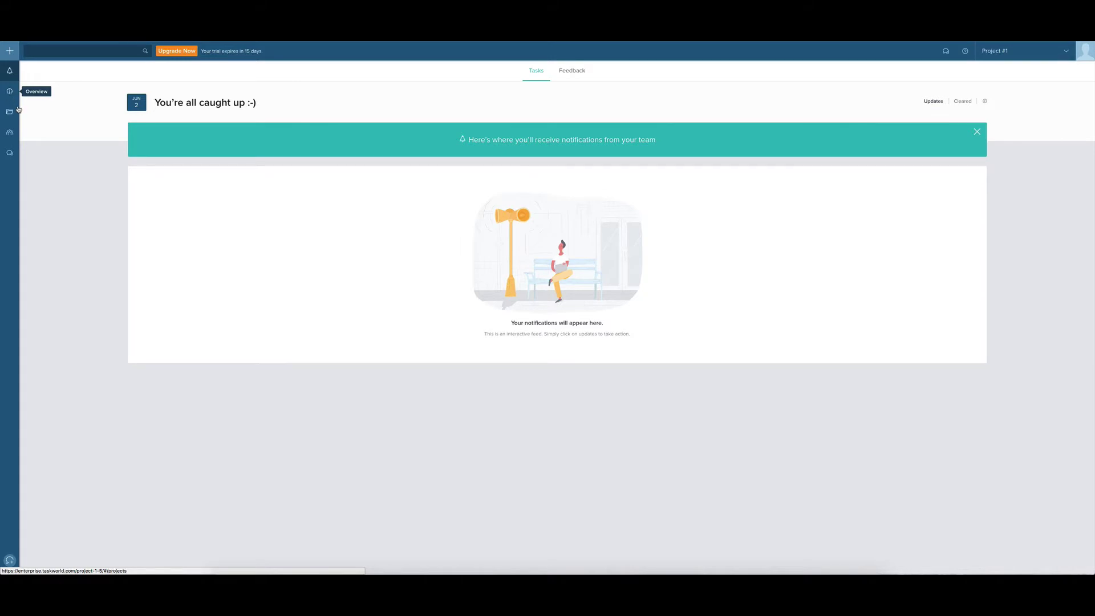
left_click(10, 112)
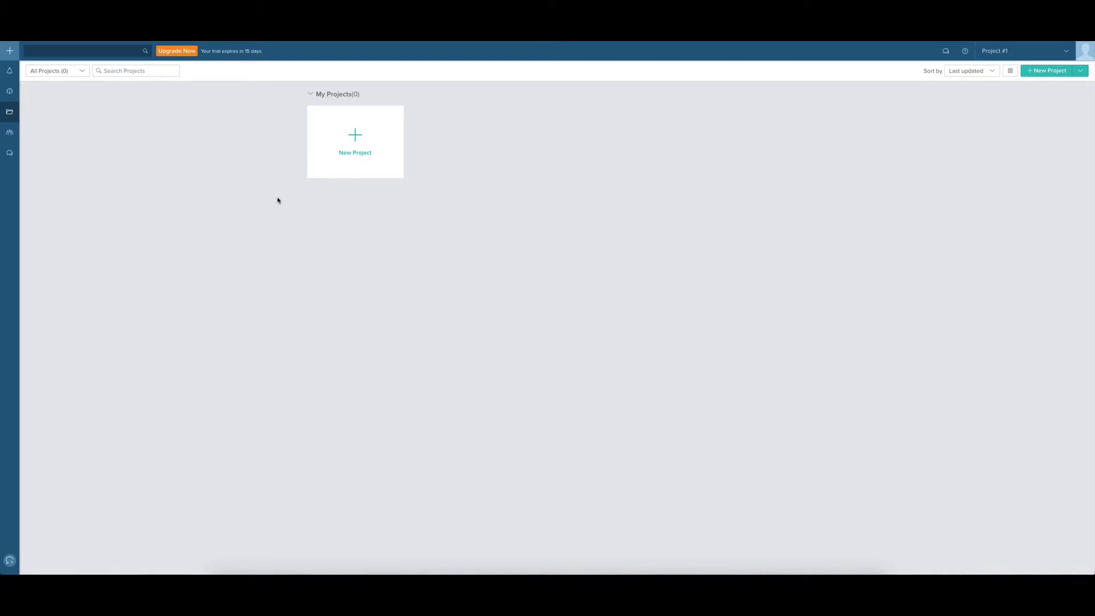
left_click(360, 147)
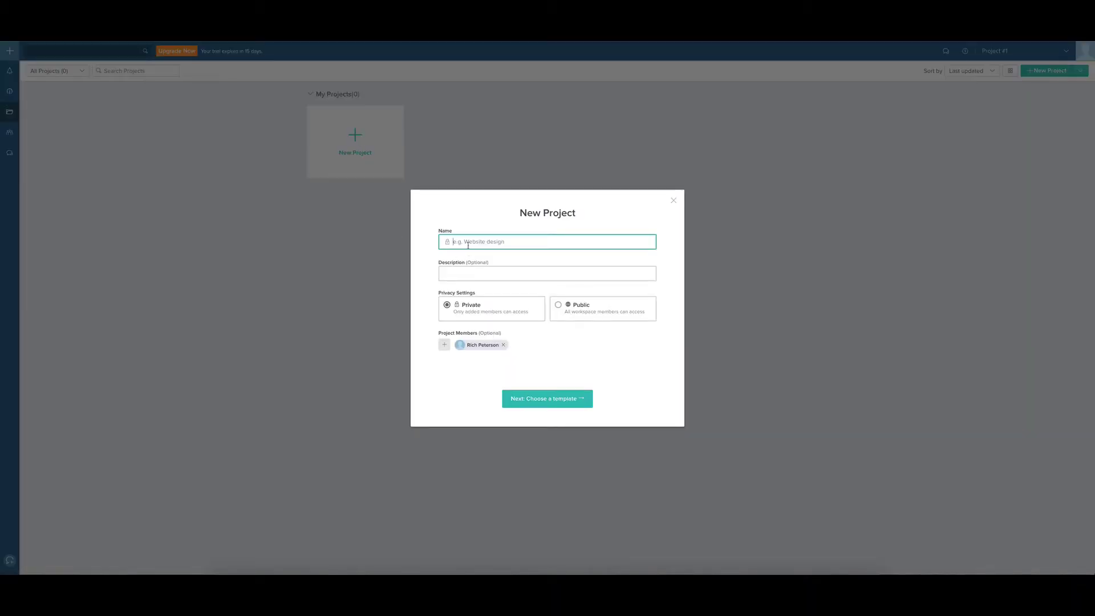
type("Marketing Project")
left_click(461, 274)
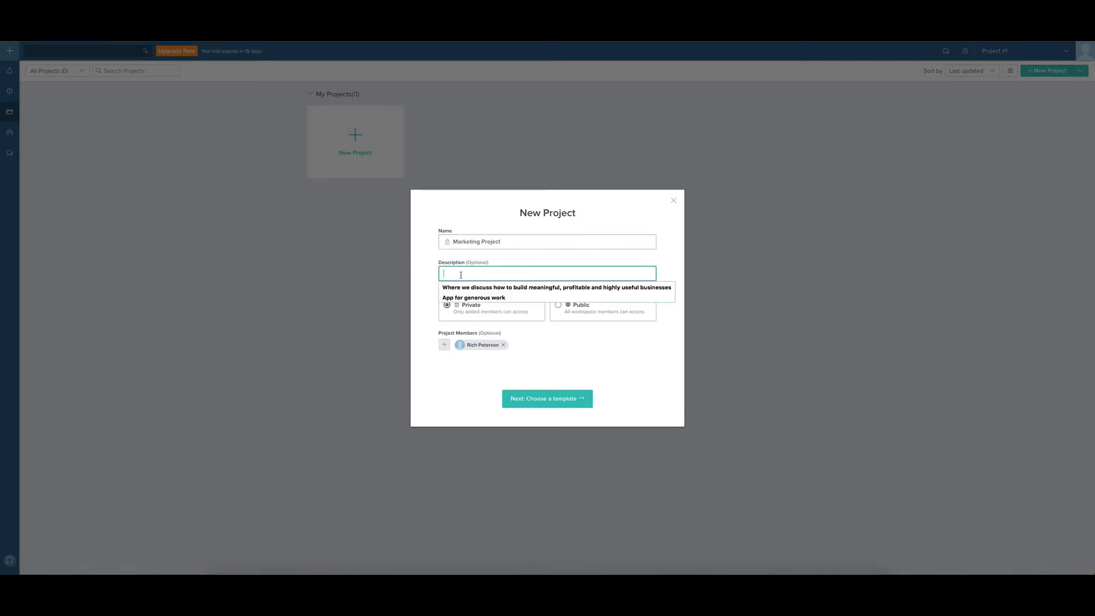
left_click(433, 279)
left_click(454, 272)
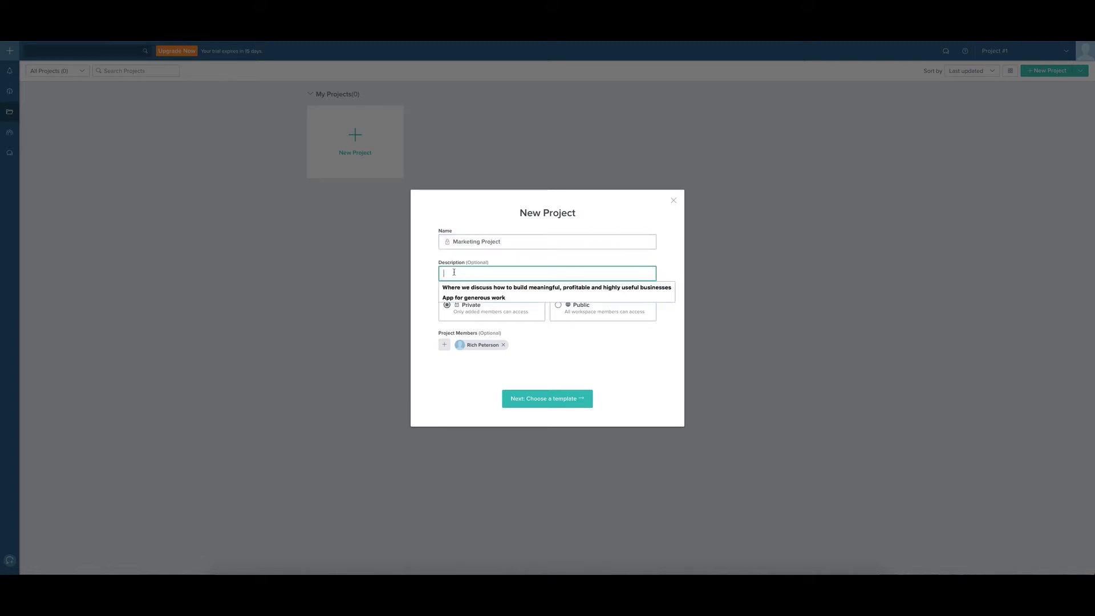
type("aaa")
left_click(422, 278)
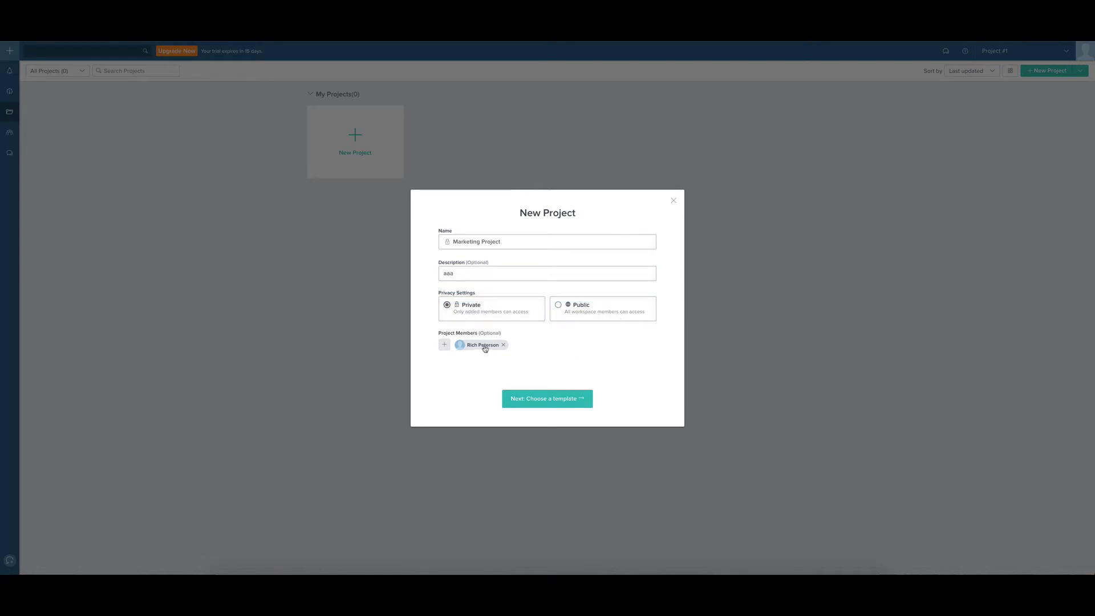
Choose the Weekday template for the new project and create it.
left_click(553, 399)
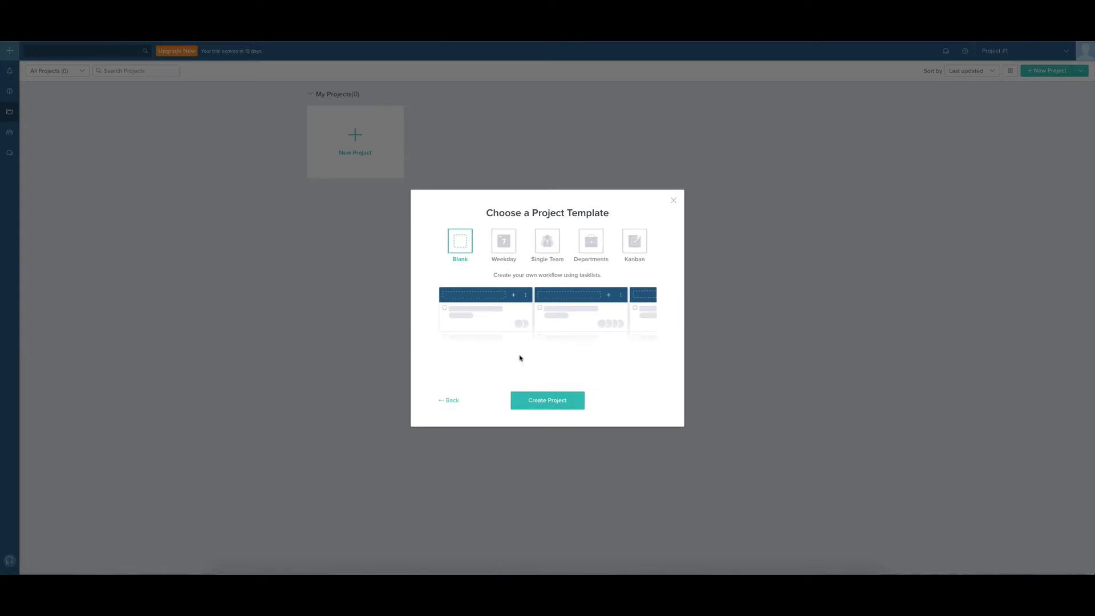
left_click(500, 252)
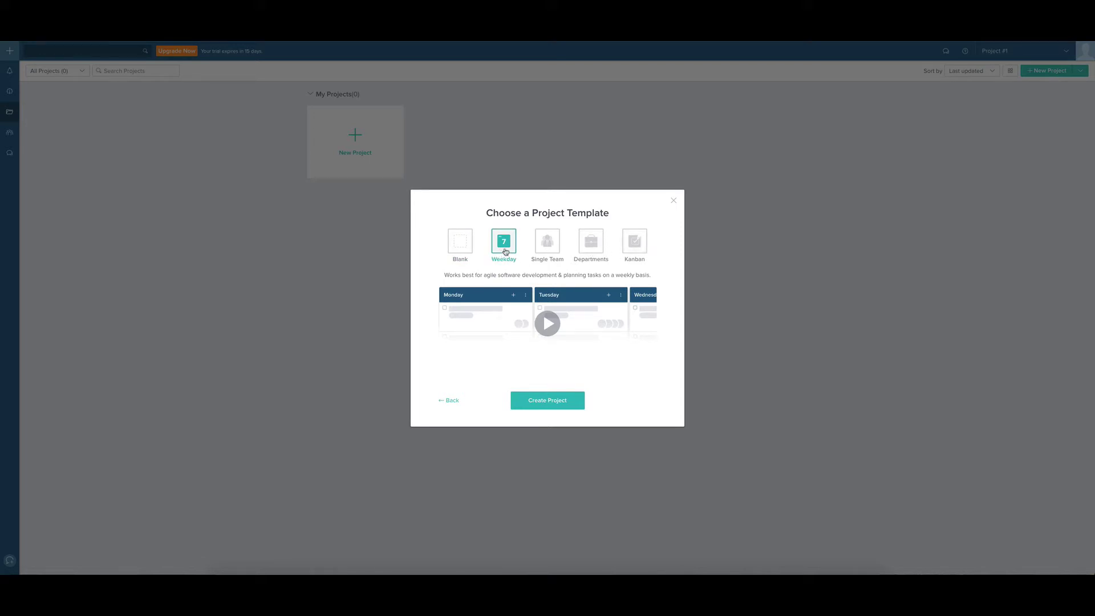
left_click(545, 401)
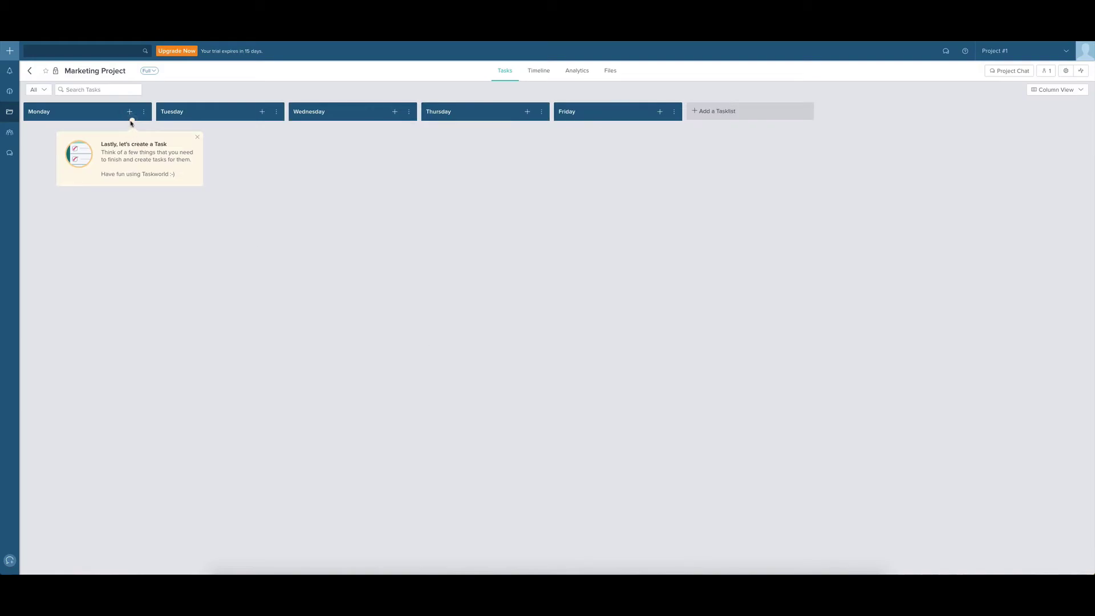
Dismiss the task tip and add the task "Post to social media" to the Monday tasklist.
left_click(198, 137)
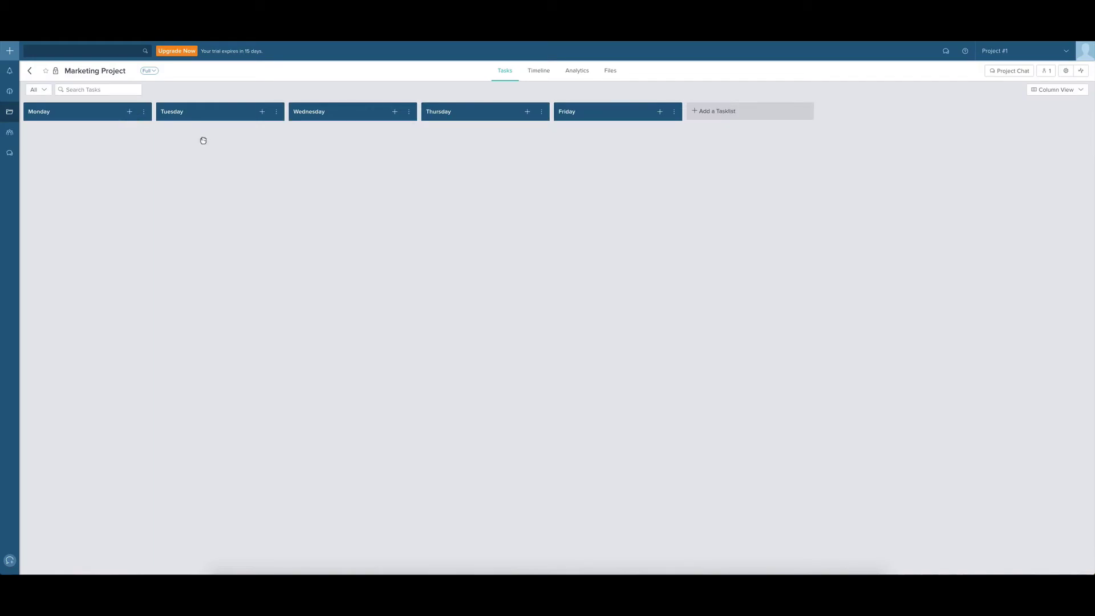
left_click(129, 112)
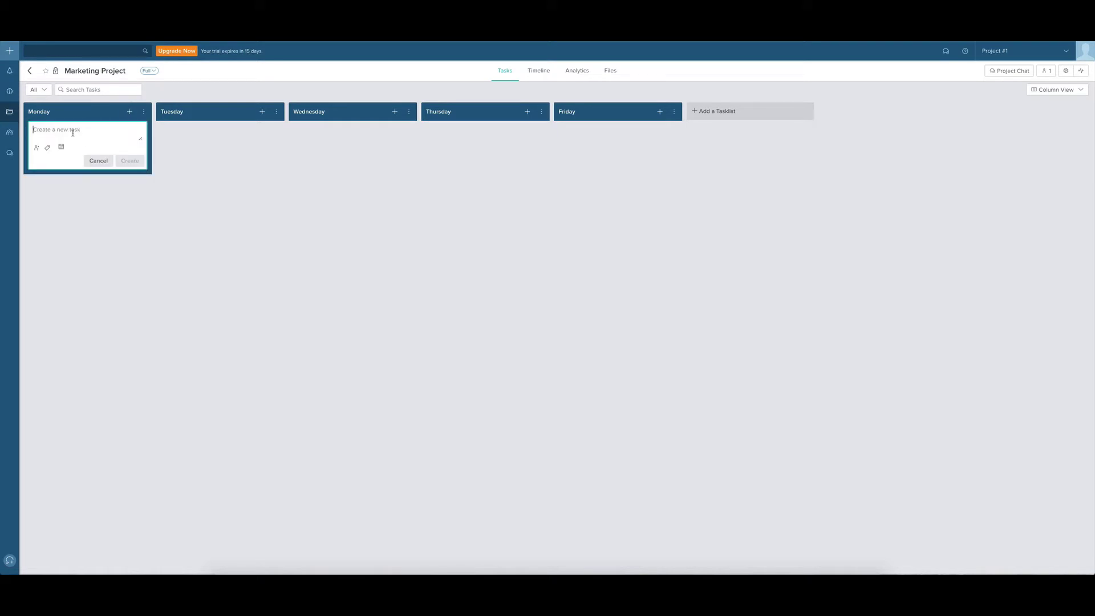
type("Post to social media")
left_click(130, 161)
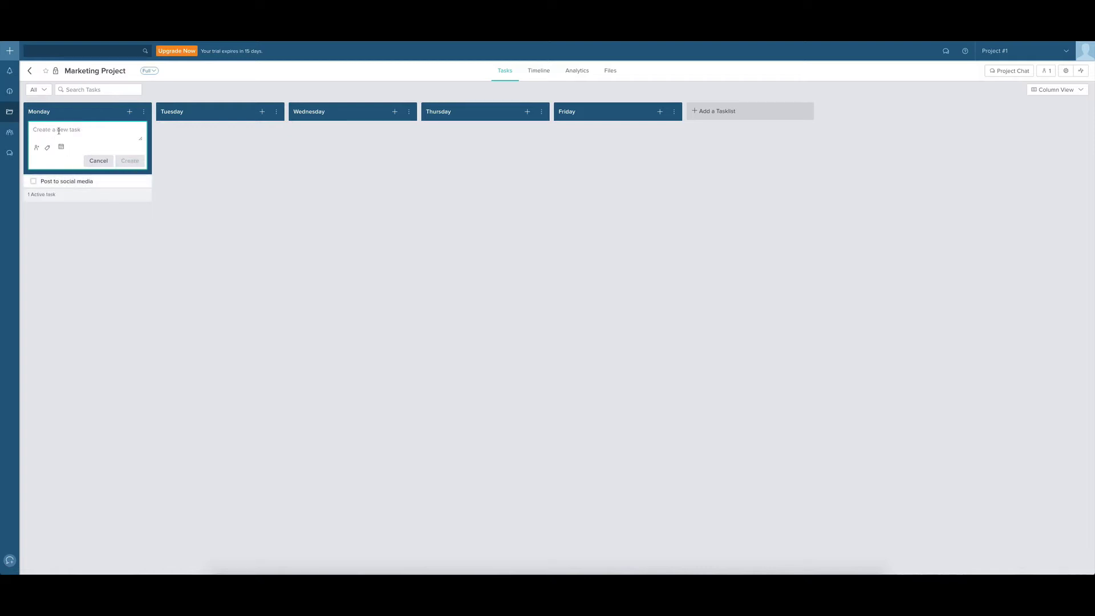
Add the task "Create Udemy course" to the Tuesday tasklist.
left_click(262, 111)
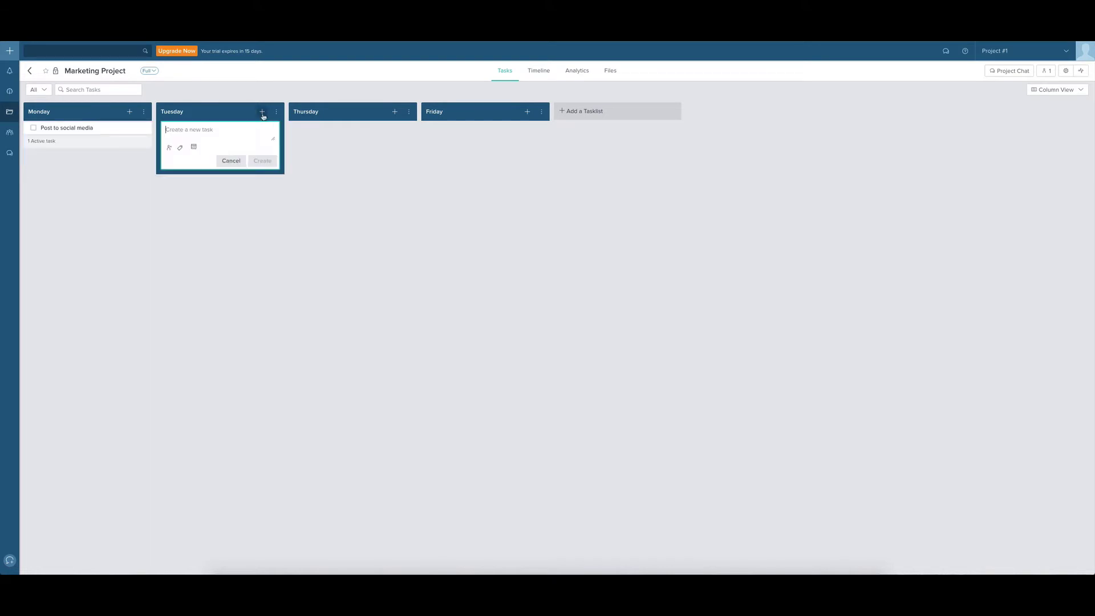
type("Create Udemy course")
key("Return")
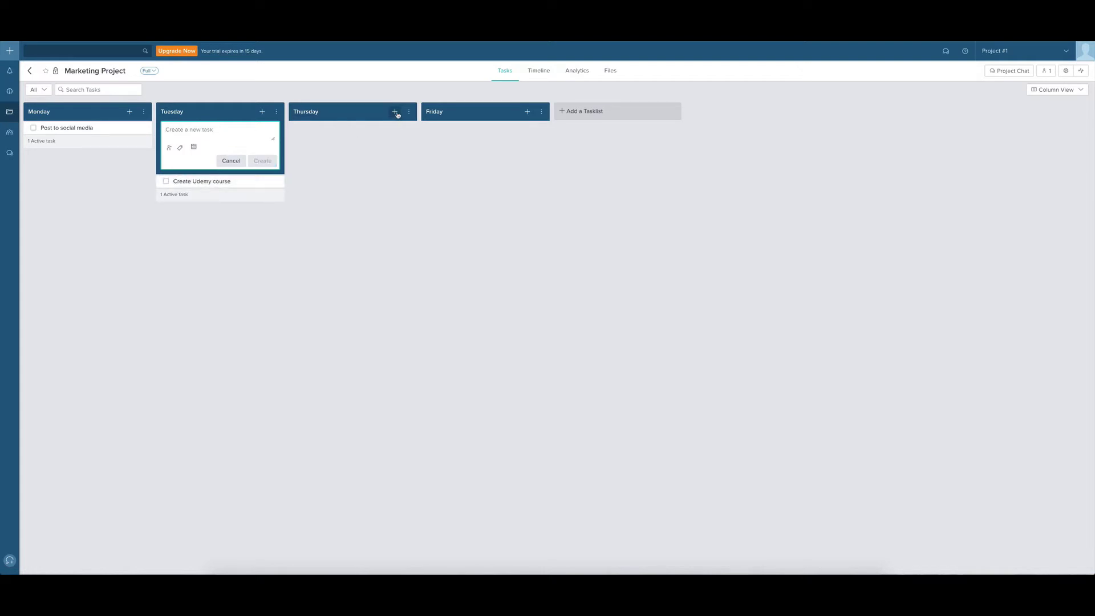
Add the task "Set up Buffer" to the Thursday tasklist and close the task entry.
left_click(396, 112)
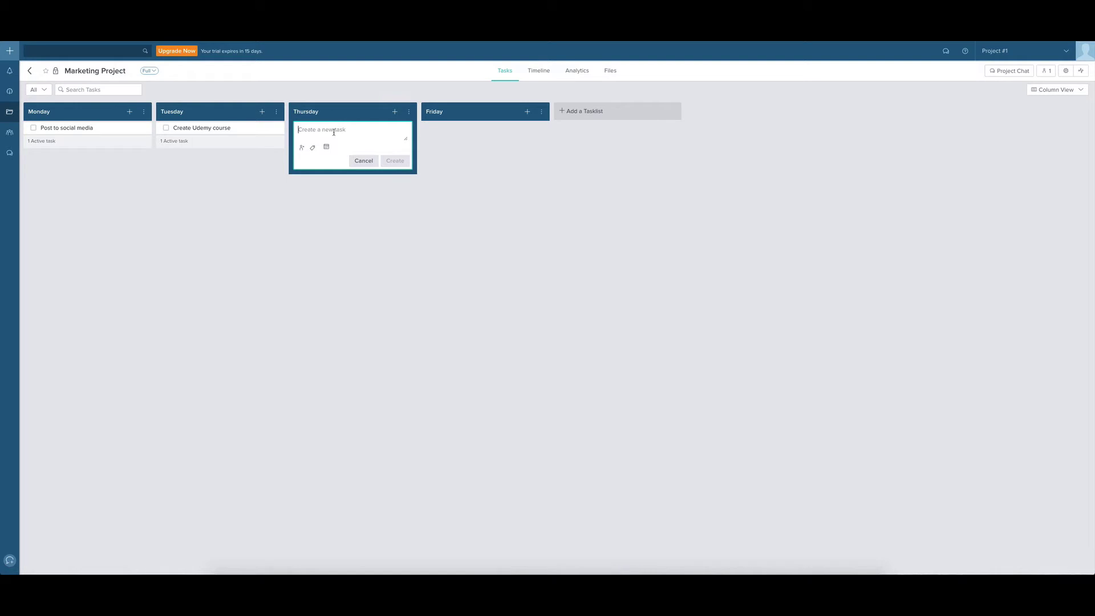
type("Set up Buffer")
key("Return")
left_click(222, 250)
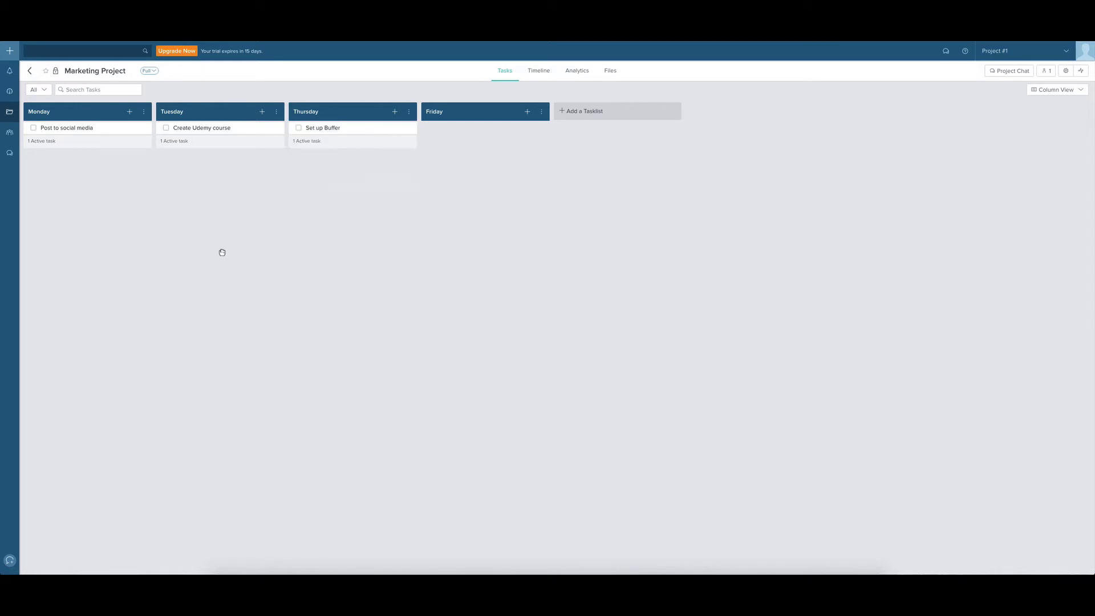
Give the "Post to social media" task a red label and post the comment "Looks good" on it.
left_click(102, 130)
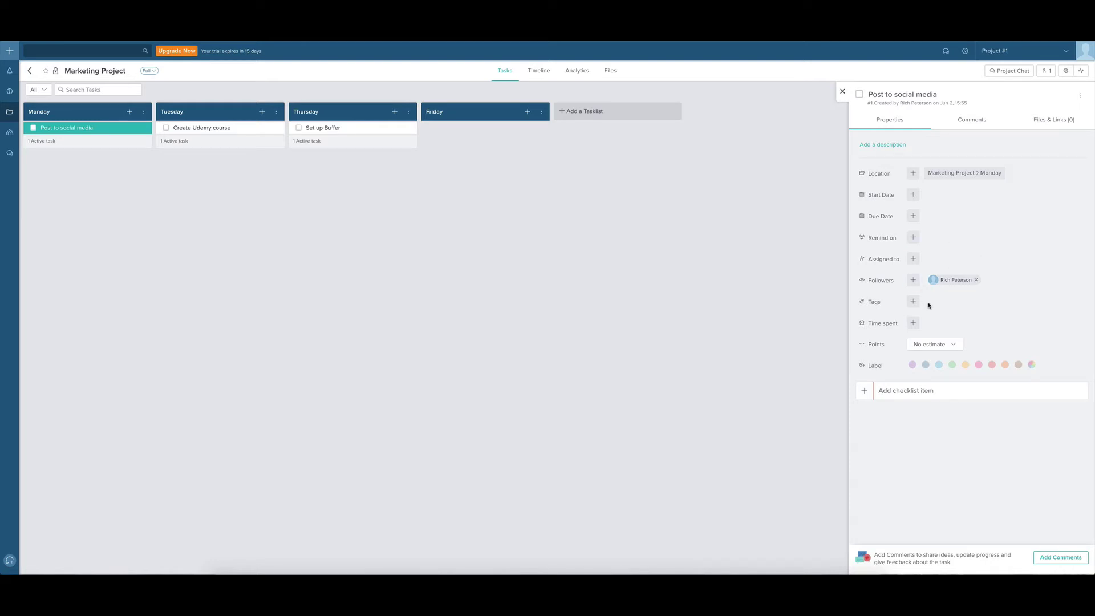
left_click(952, 364)
left_click(992, 365)
left_click(974, 122)
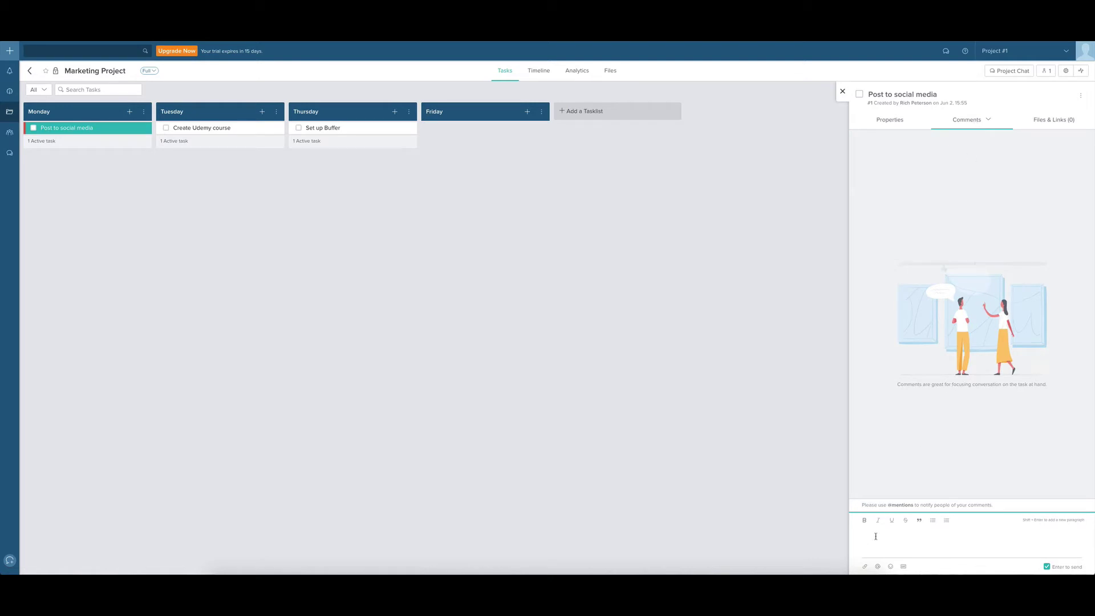
type("Looks good")
key("Return")
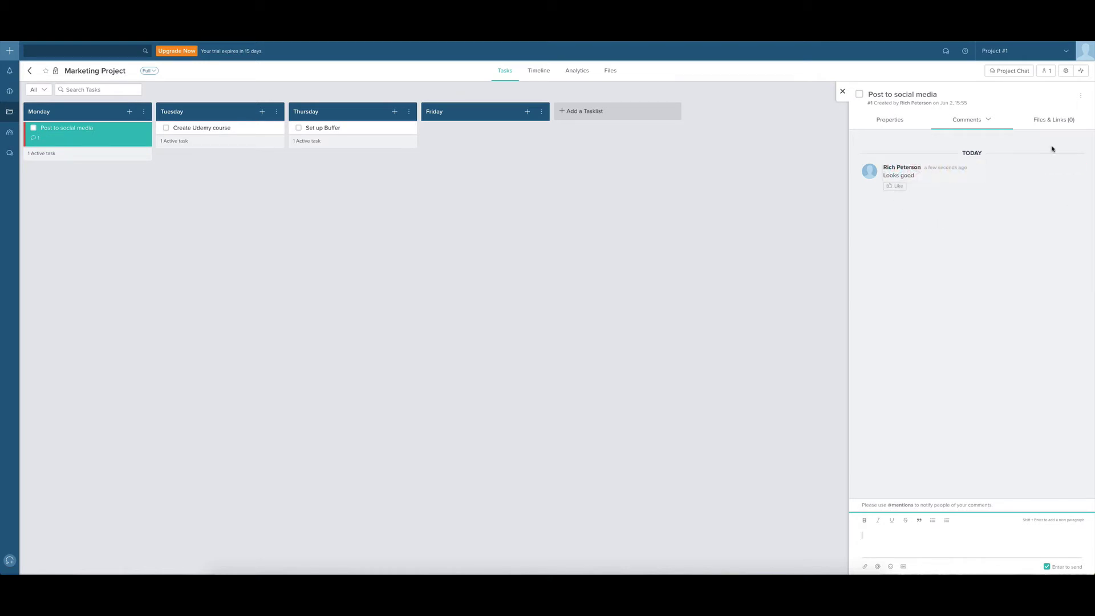
Set the due date of the "Post to social media" task to June 8, 2018 at 18:00.
left_click(1038, 122)
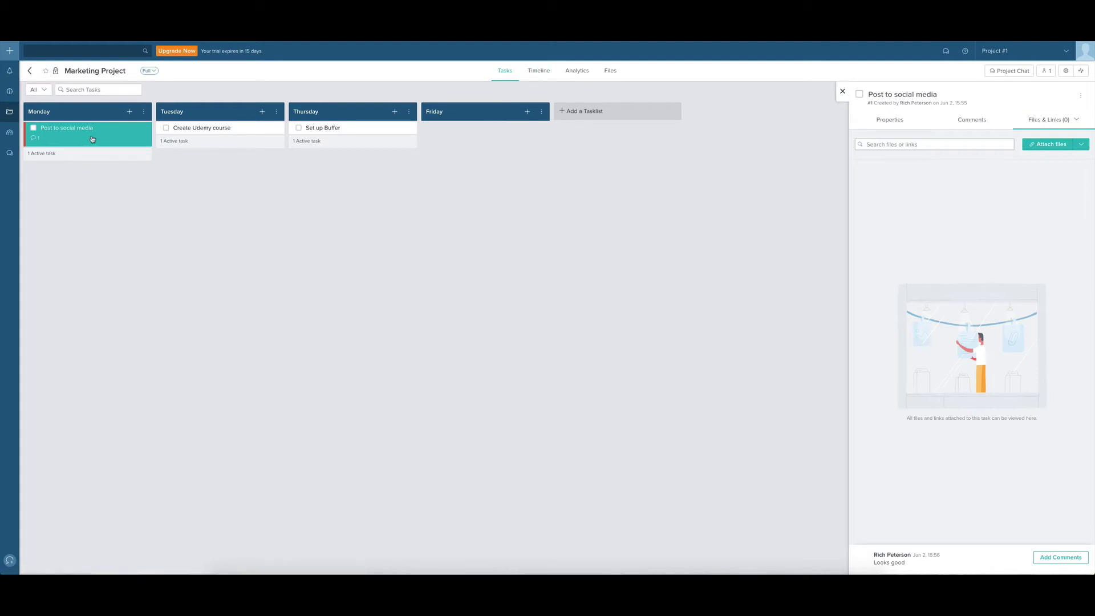
left_click(891, 120)
left_click(913, 217)
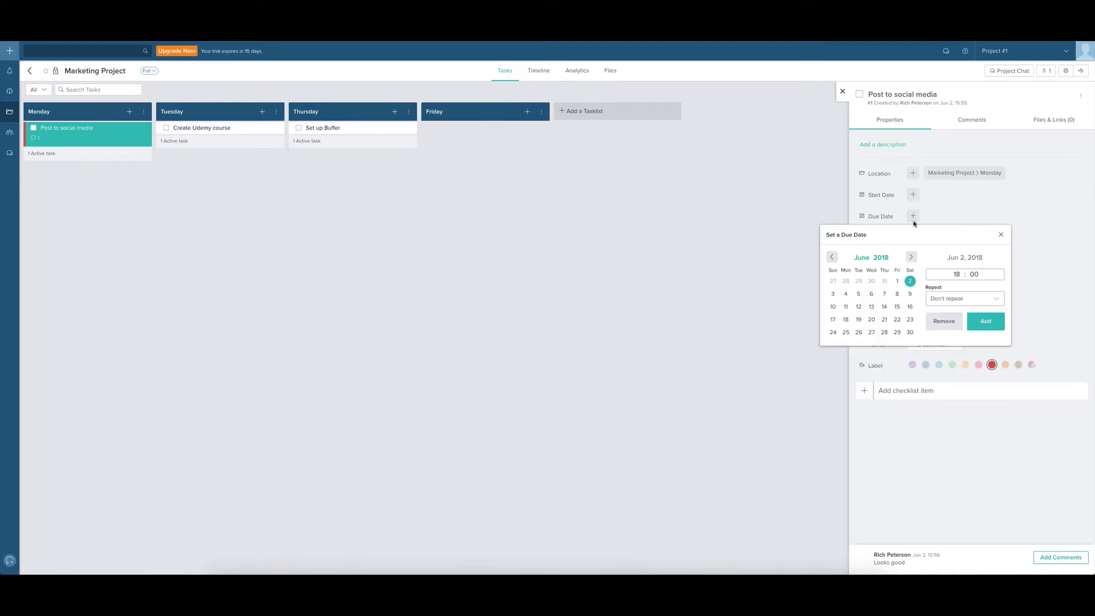
left_click(897, 294)
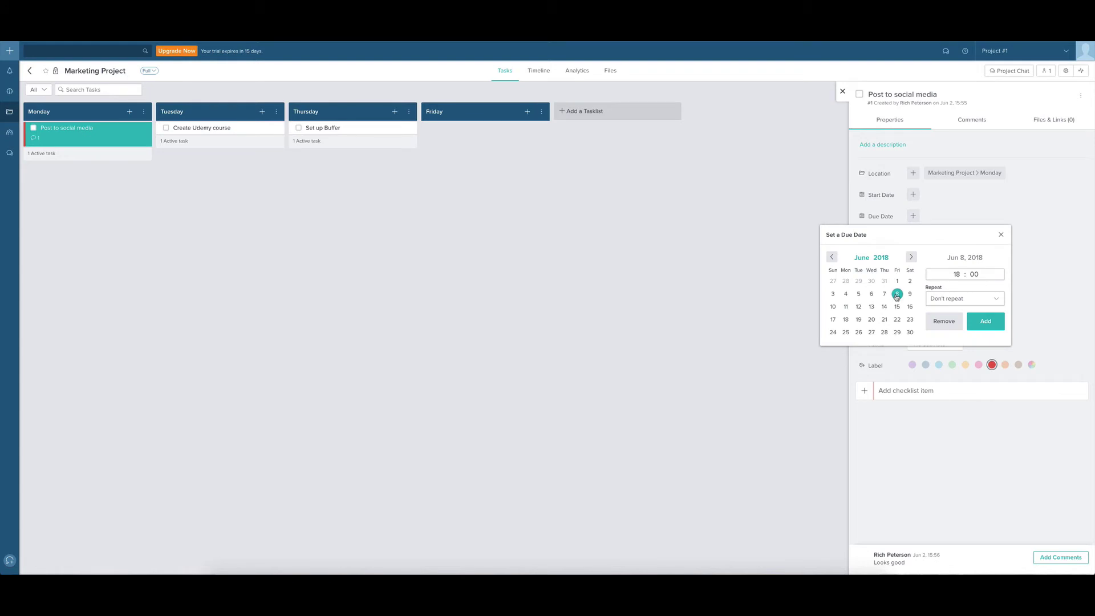
left_click(982, 322)
Set the due date of the "Create Udemy course" task to June 11 at 18:00.
left_click(213, 129)
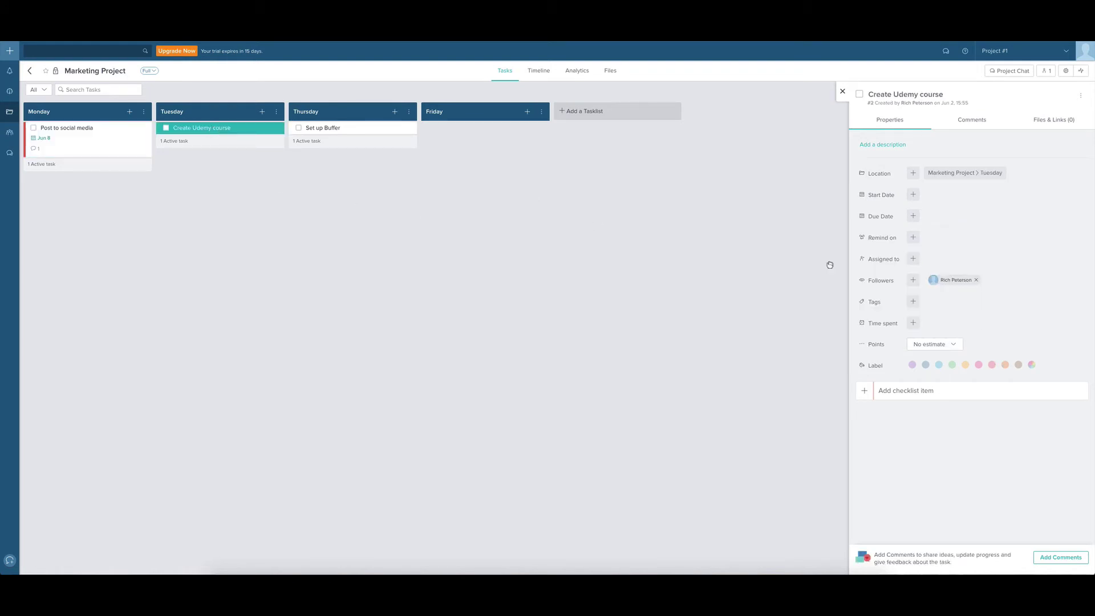
left_click(913, 216)
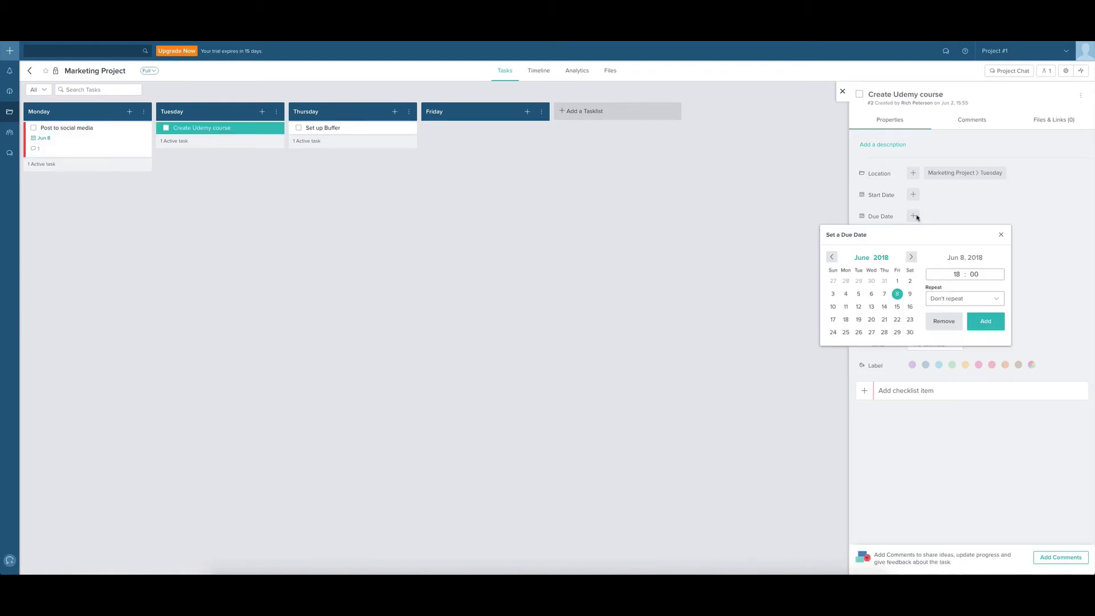
left_click(843, 310)
left_click(985, 321)
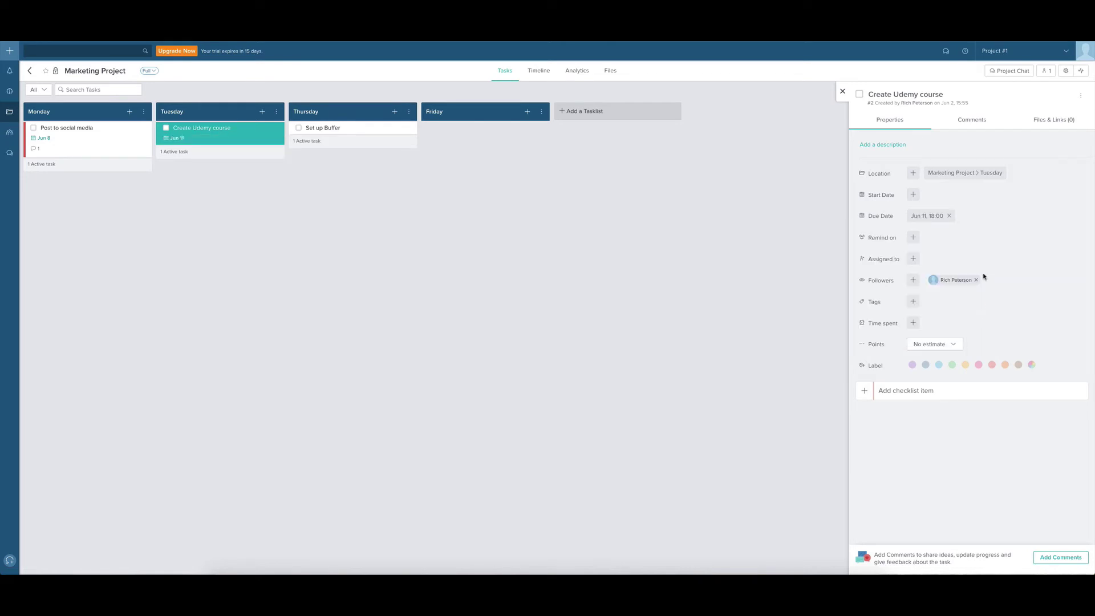
Set the due date of the "Set up Buffer" task to June 14 at 18:00.
left_click(363, 131)
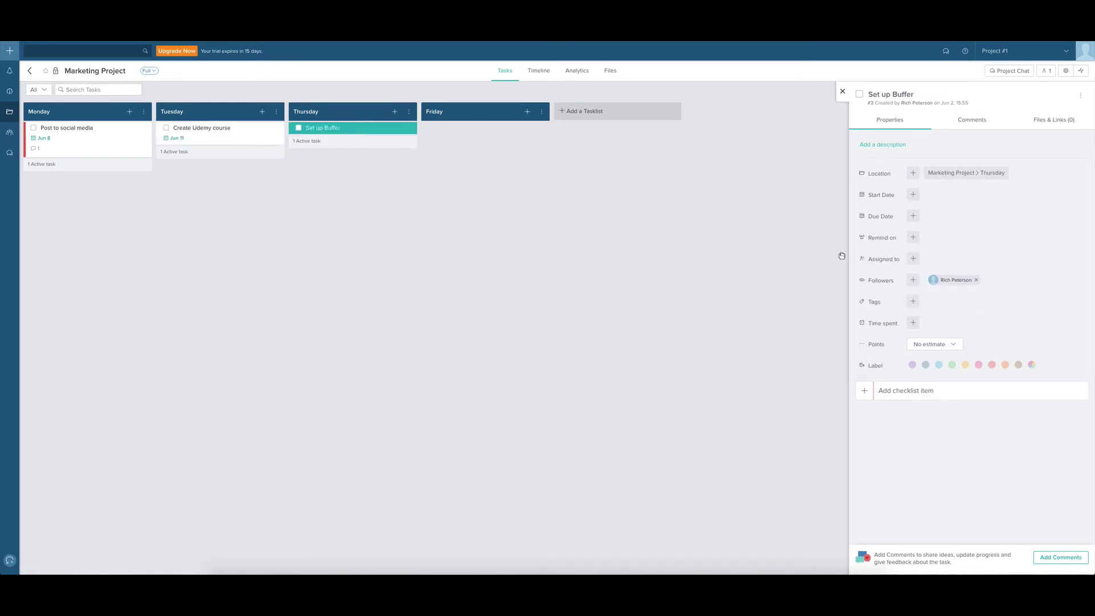
left_click(913, 216)
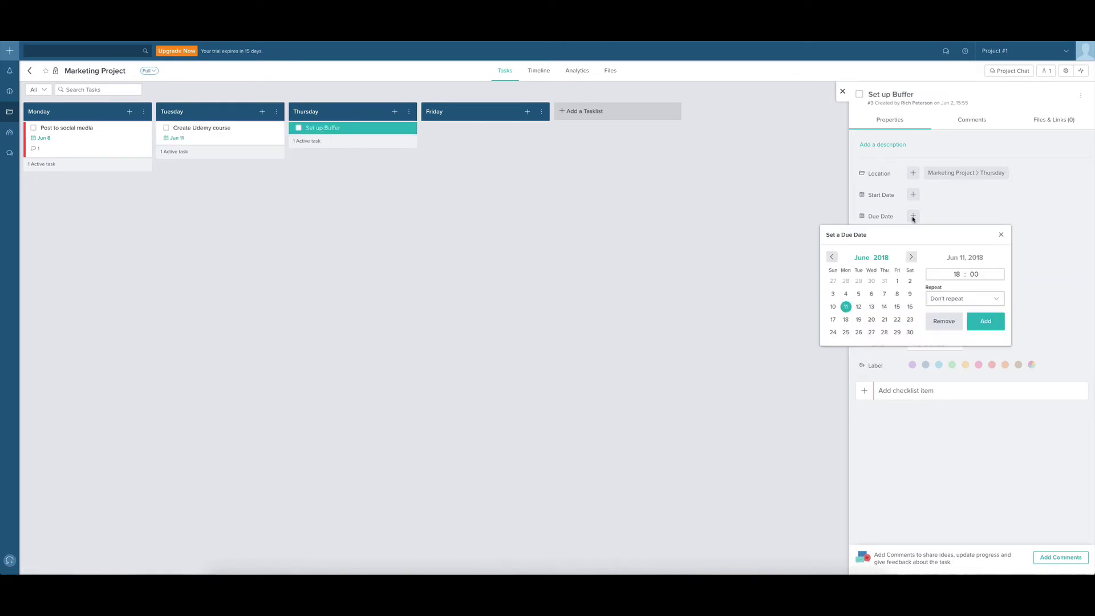
left_click(885, 307)
left_click(985, 322)
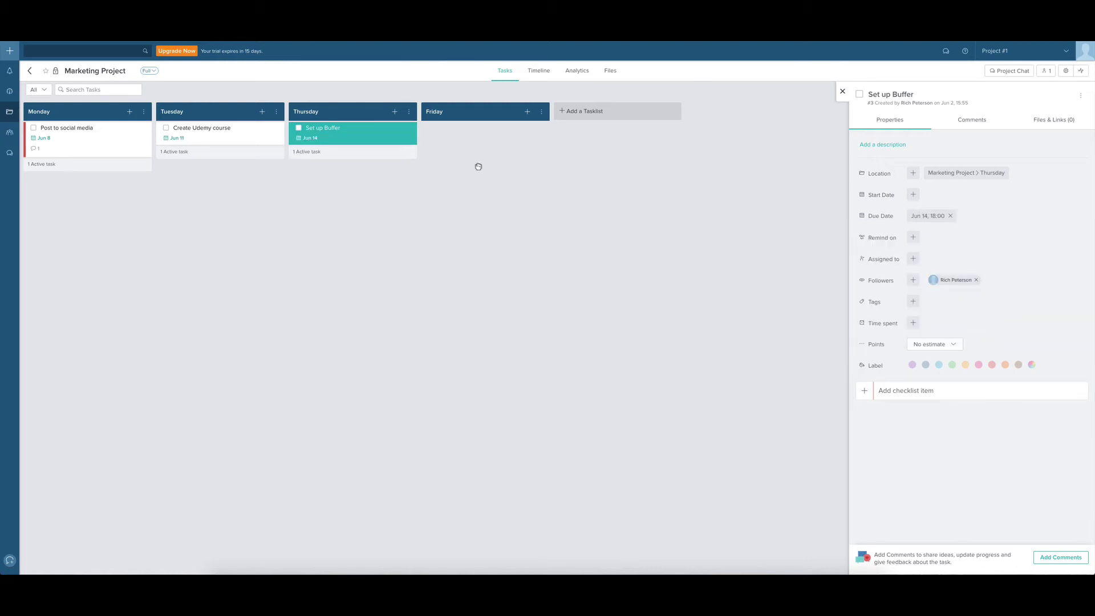
On the project timeline, schedule "Post to social media" for June 6–9, "Create Udemy course" for June 10–13, and "Set up Buffer" for June 14–16.
left_click(538, 71)
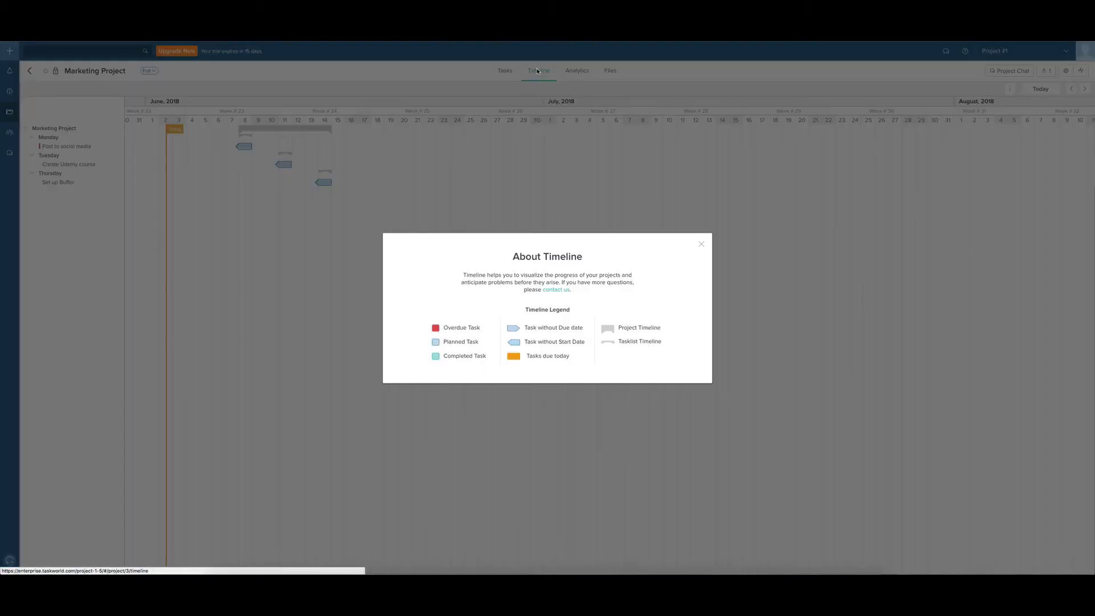
left_click(702, 242)
mouse_move(250, 149)
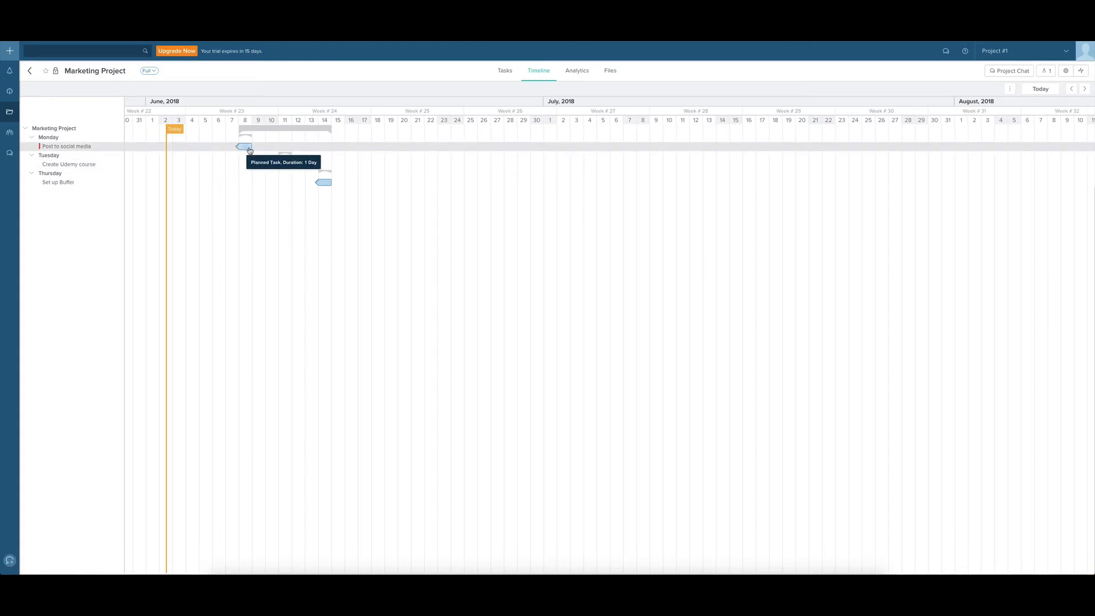
left_click_drag(238, 147, 358, 182)
left_click(278, 164)
left_click(320, 182)
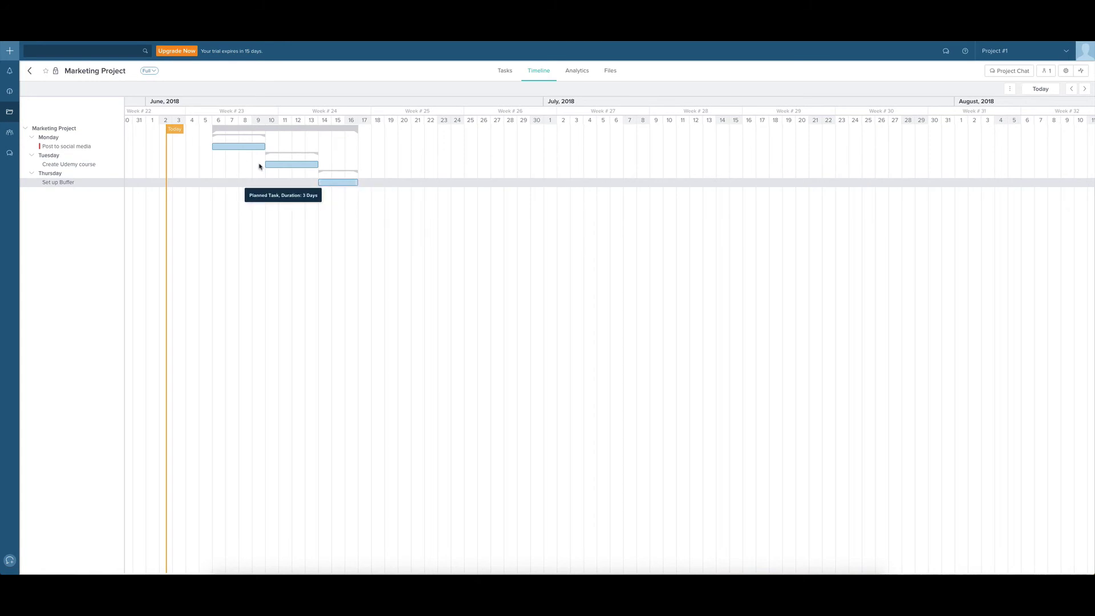
Look through the Marketing Project's analytics, attached files and project chat, and close the chat.
left_click(581, 72)
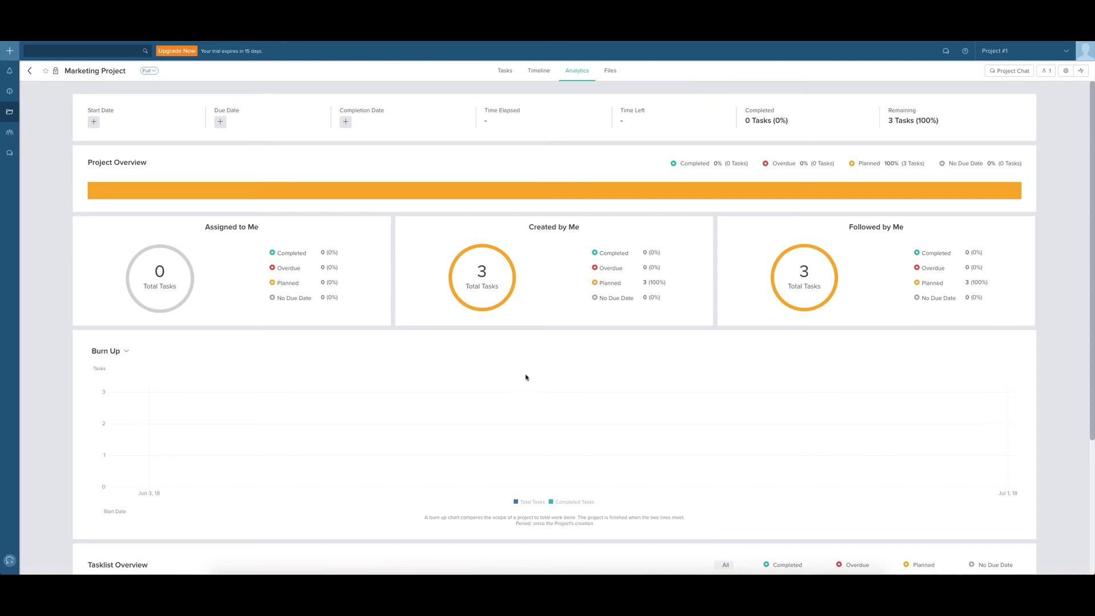
left_click(611, 75)
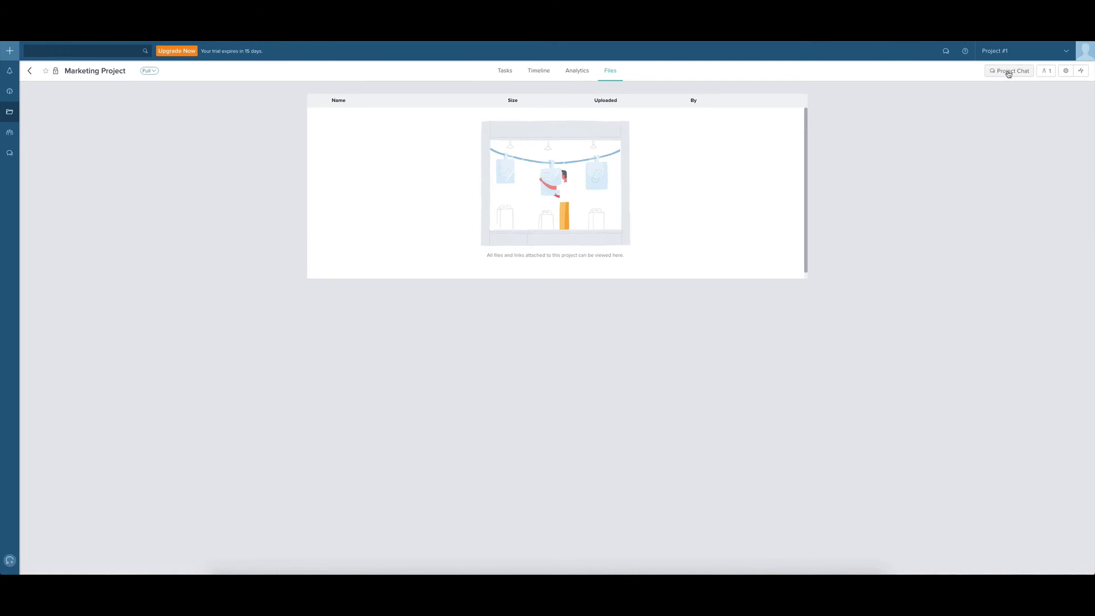
left_click(1008, 72)
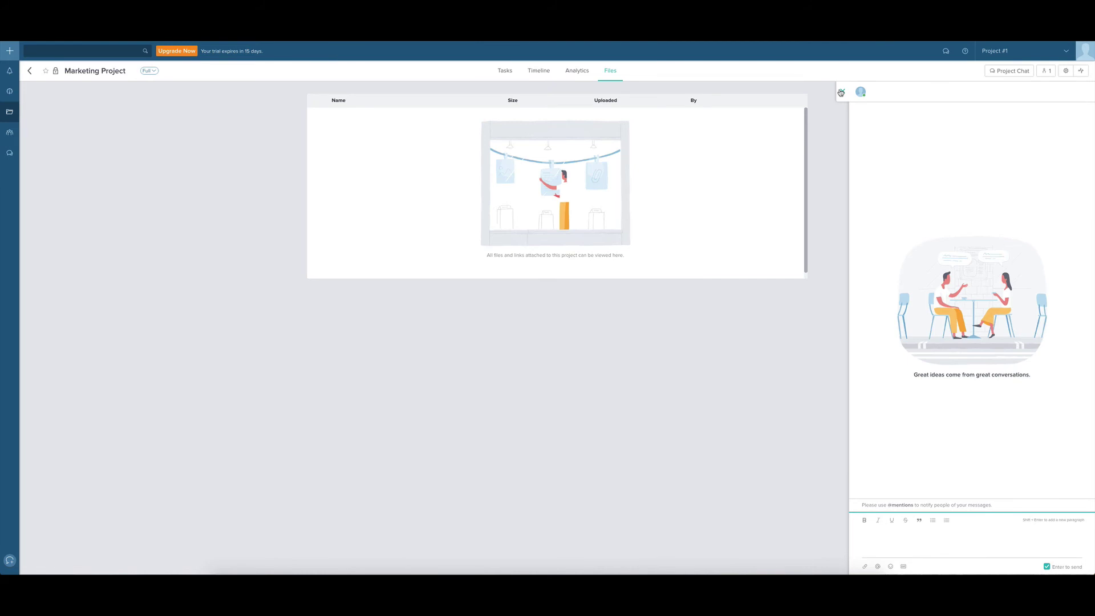
left_click(840, 93)
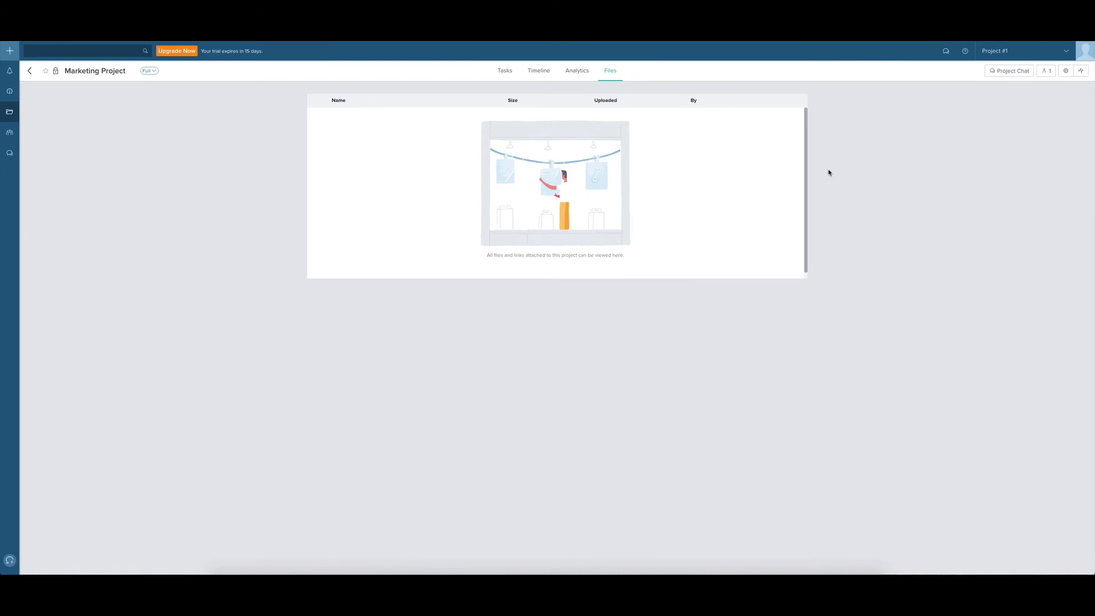
Review the Marketing Project's task board and check the workspace notifications.
left_click(504, 71)
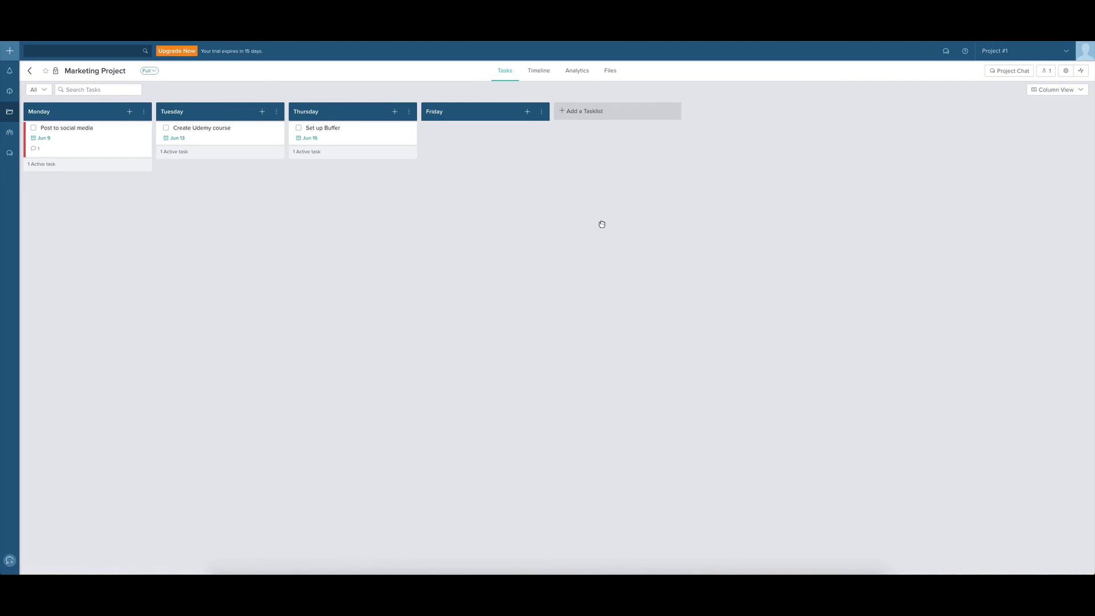
left_click(9, 92)
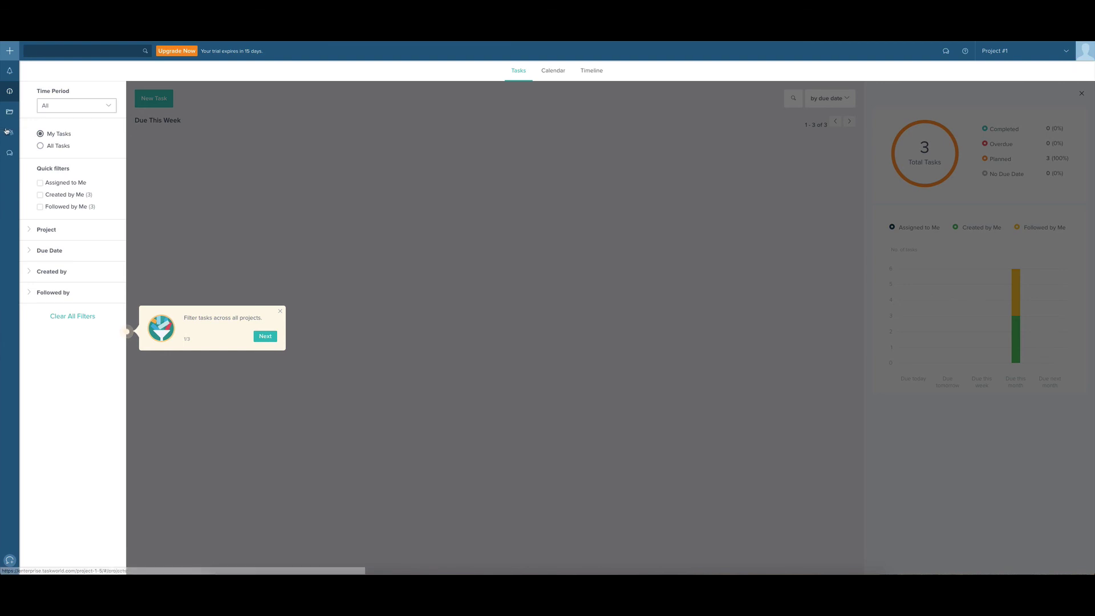
left_click(10, 72)
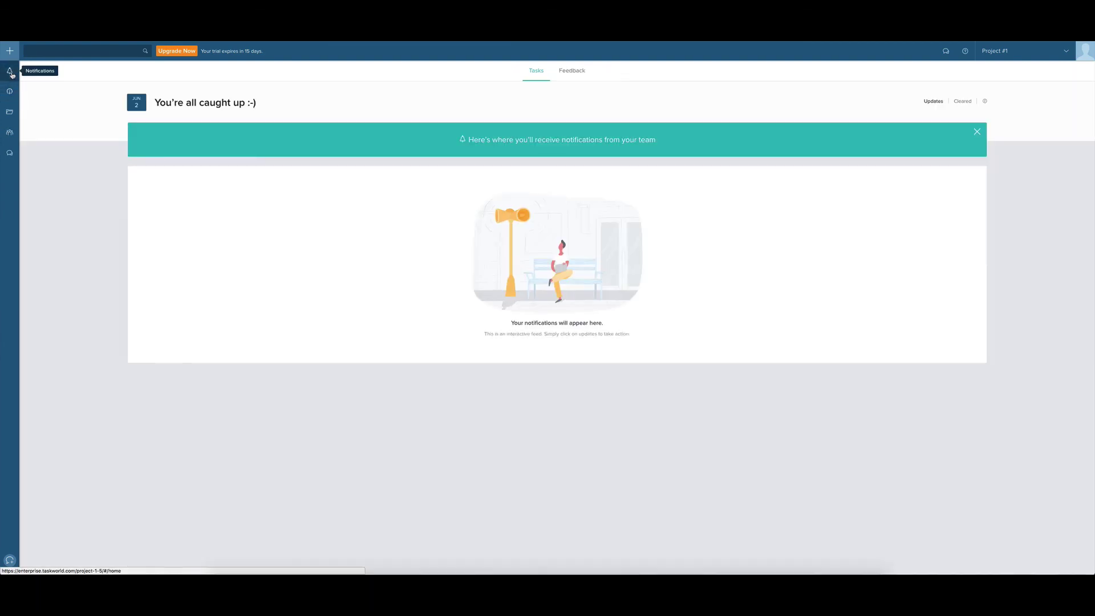
Dismiss the task filter tip, examine the tasks across all projects as a list, calendar and timeline, and return to the projects overview.
left_click(11, 94)
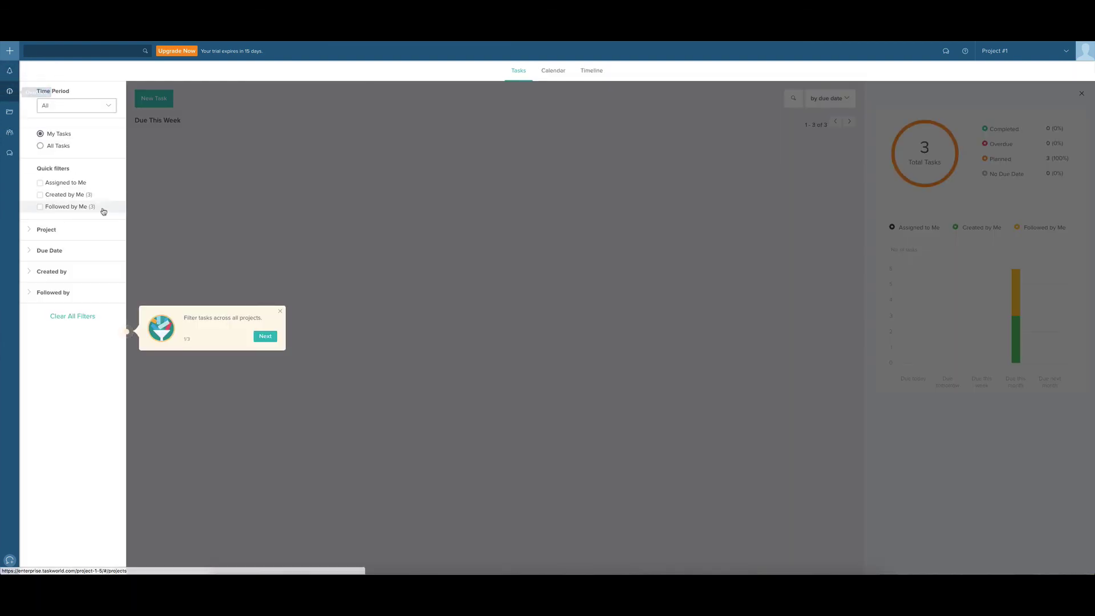
left_click(280, 312)
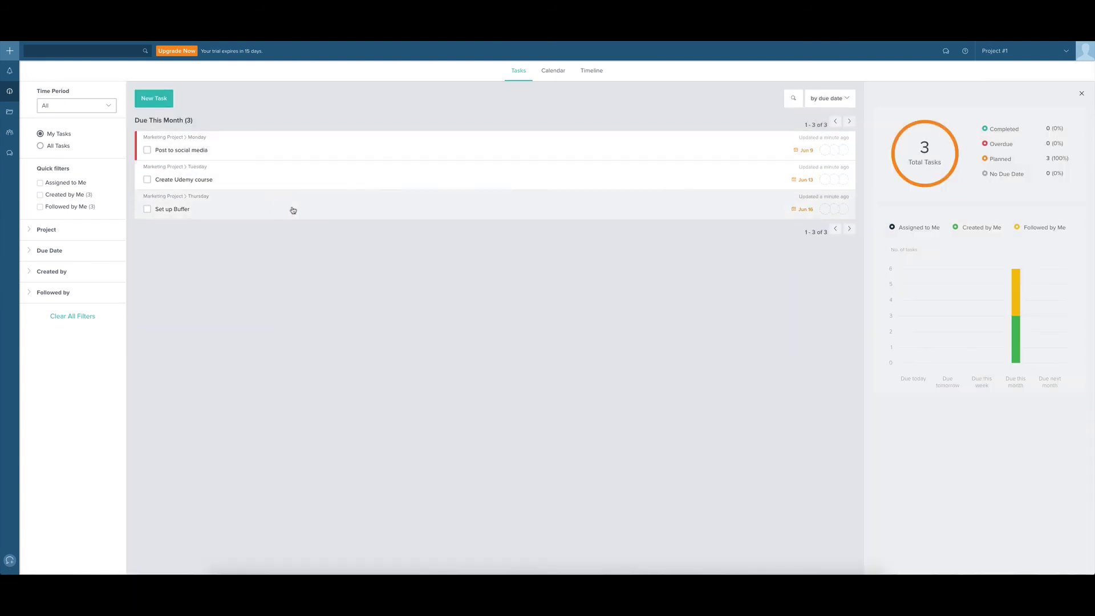
left_click(549, 70)
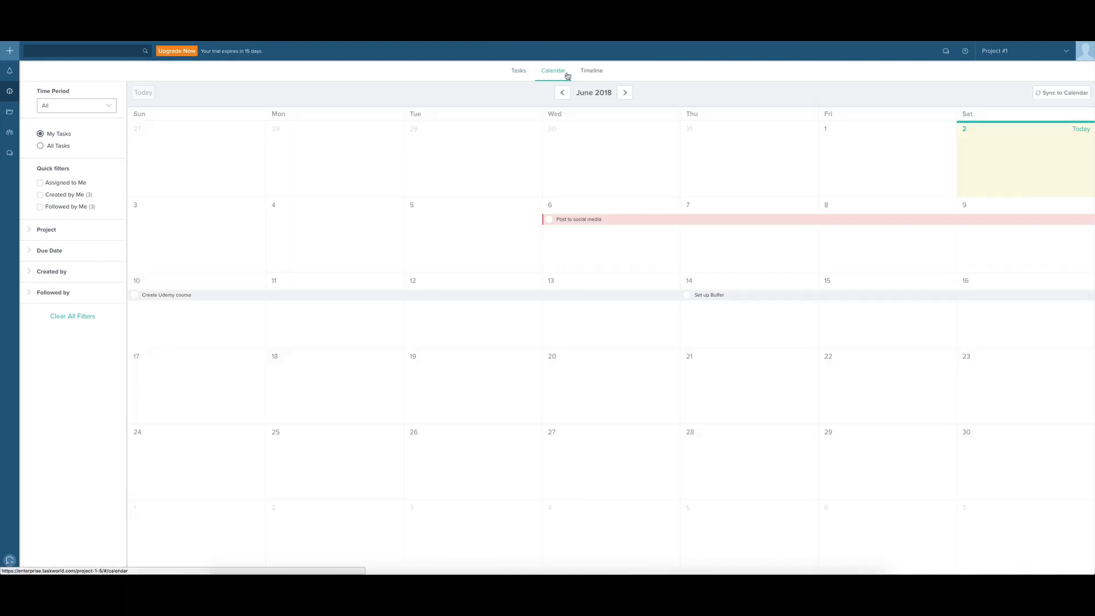
left_click(590, 73)
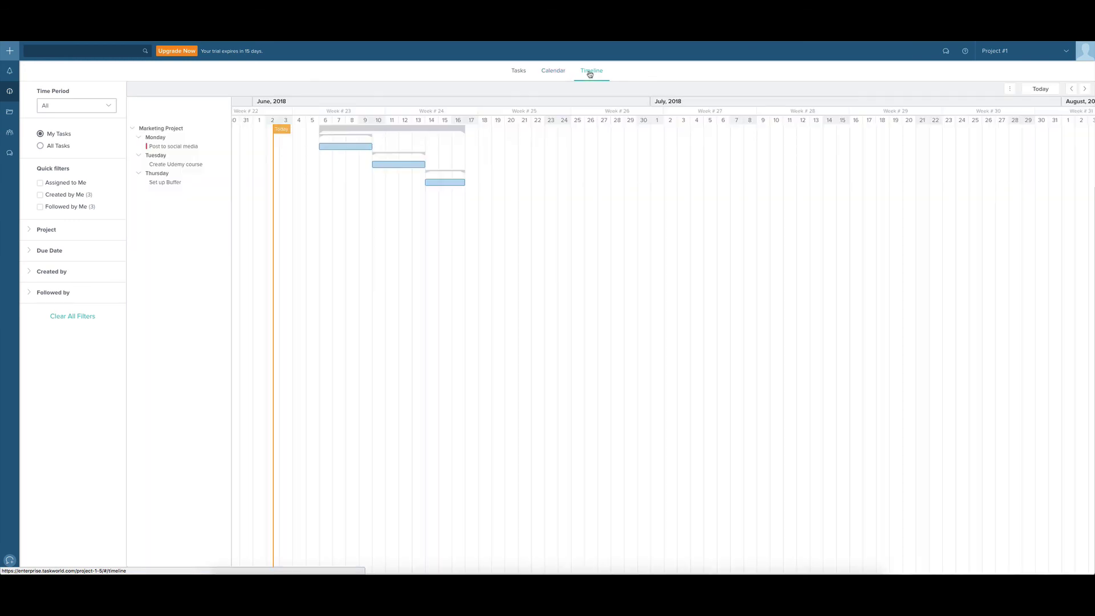
left_click(518, 72)
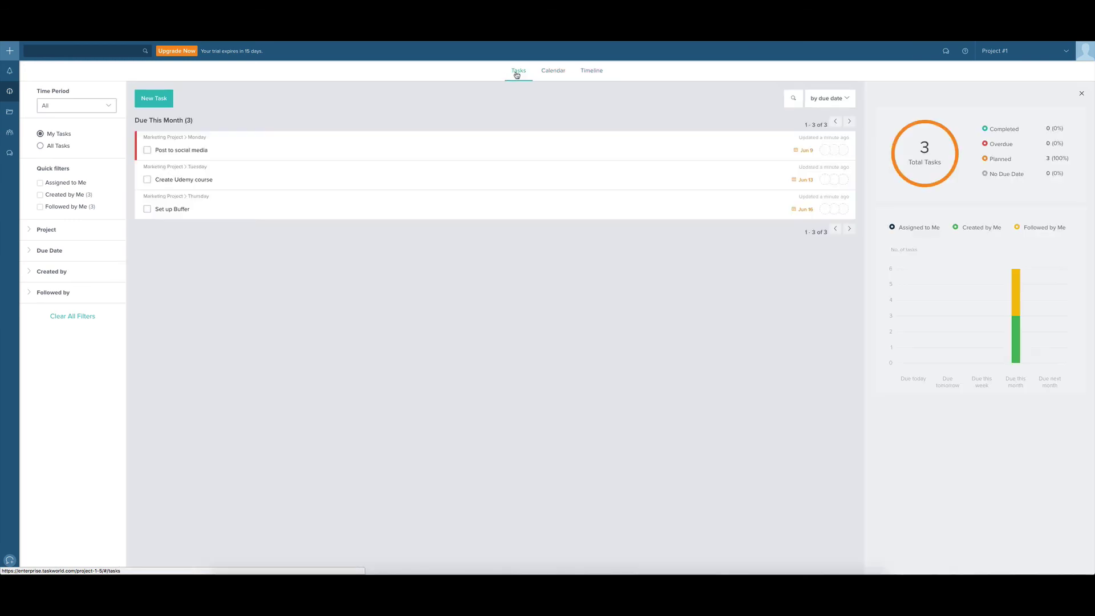
left_click(10, 114)
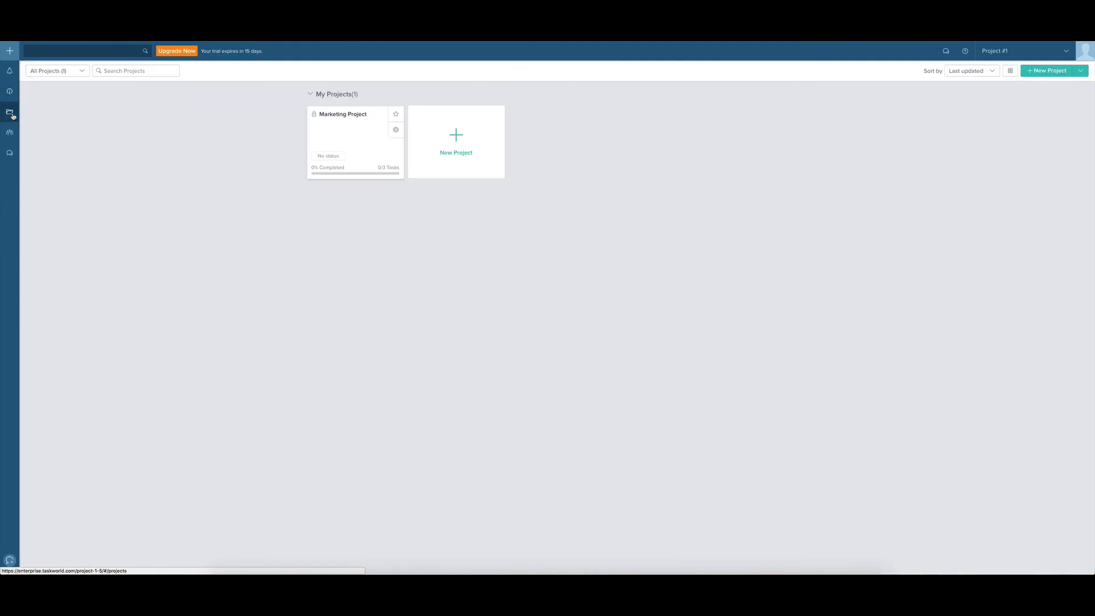